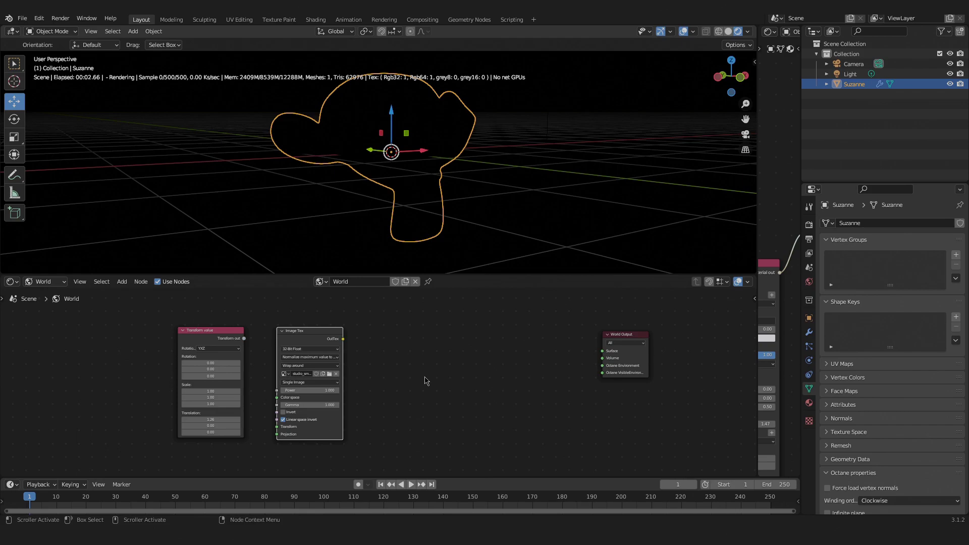
Show the scene's Octane render settings and nudge the Image Tex node slightly right.
drag(804, 228, 803, 228)
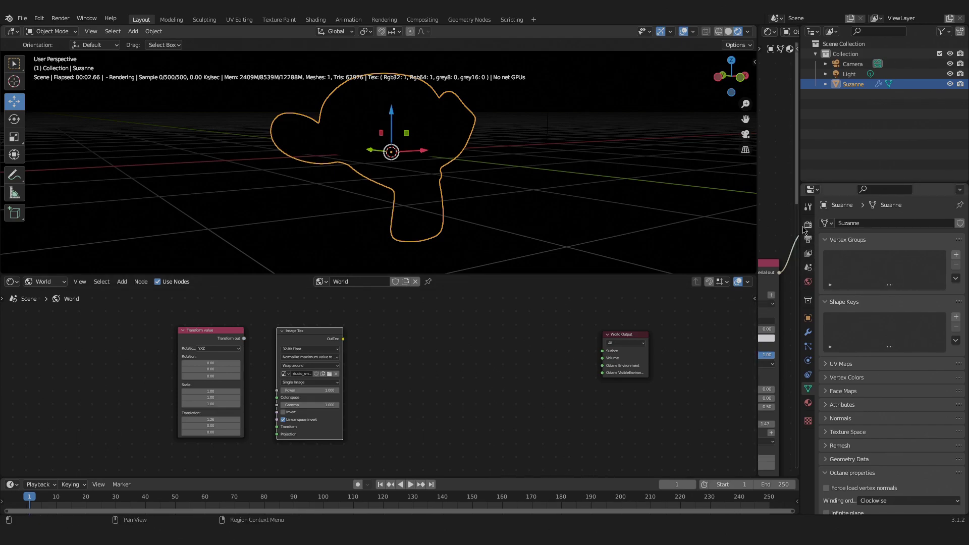
click(807, 225)
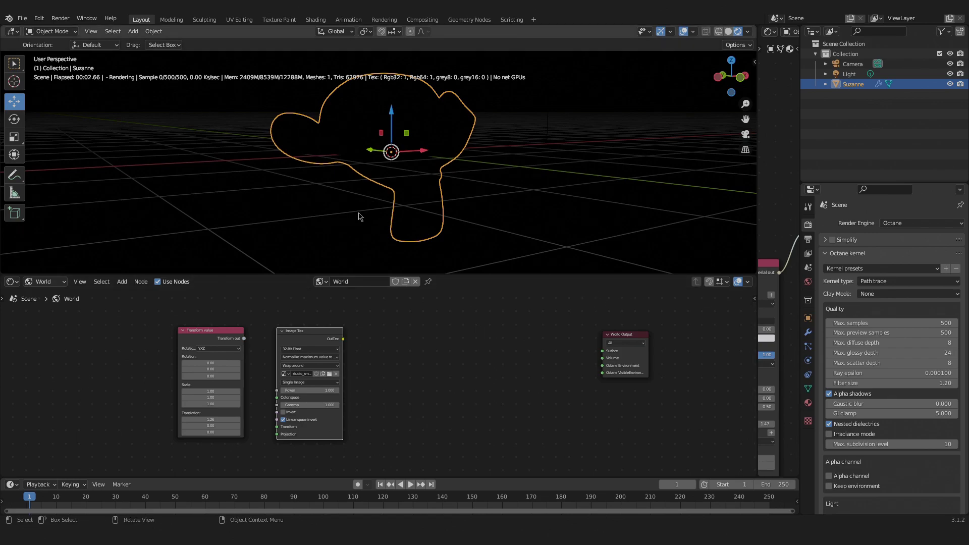
drag(305, 341, 310, 340)
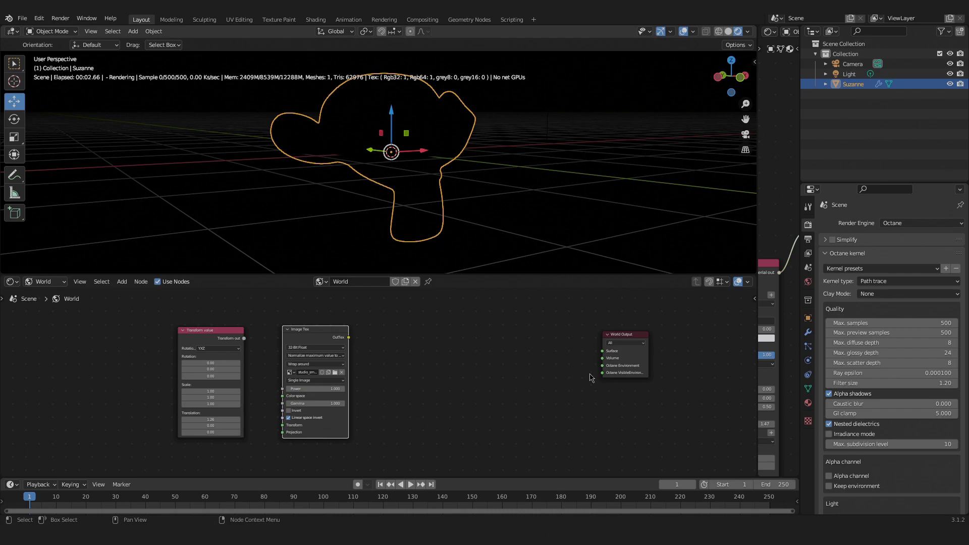
Move the World Output node up-left and keep the editor showing World shader nodes, recentring the view.
drag(621, 355, 617, 350)
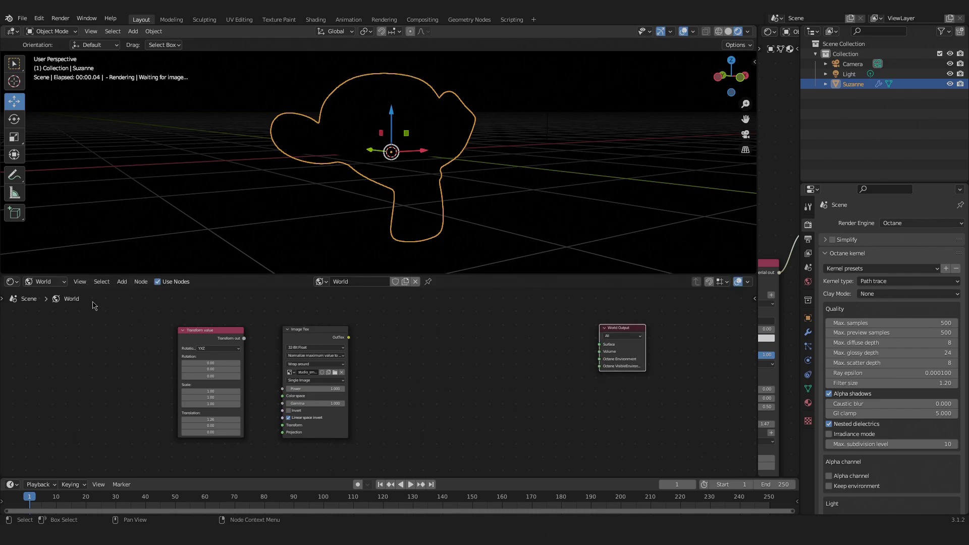
click(11, 282)
click(35, 401)
click(38, 283)
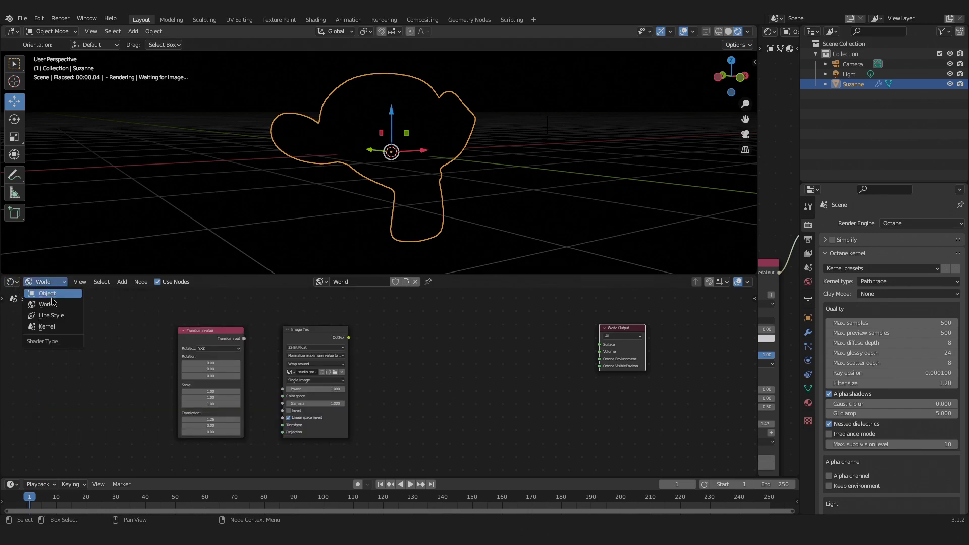
click(46, 304)
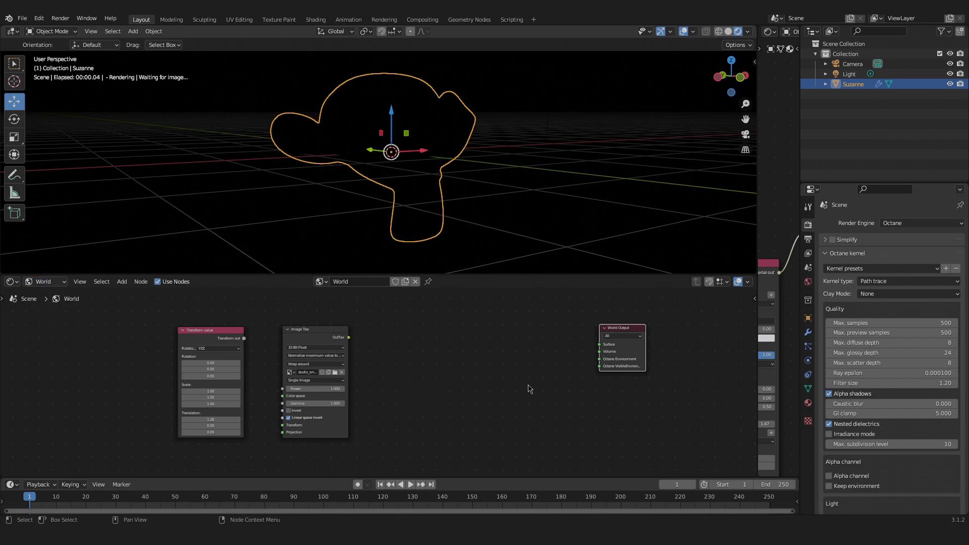
middle_drag(658, 355, 629, 376)
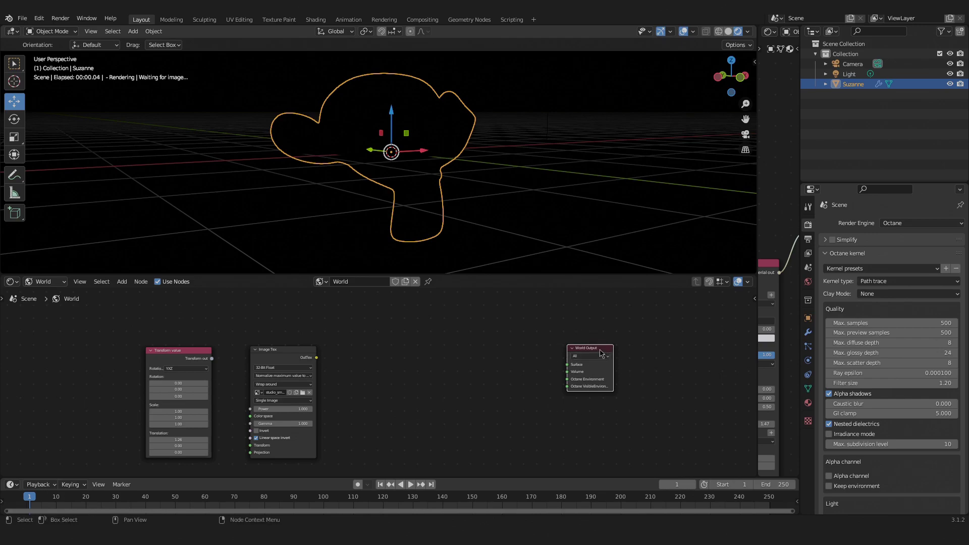
Space out the World Output, Image Tex and Transform value nodes, with Transform beside Image Tex.
drag(601, 353, 592, 355)
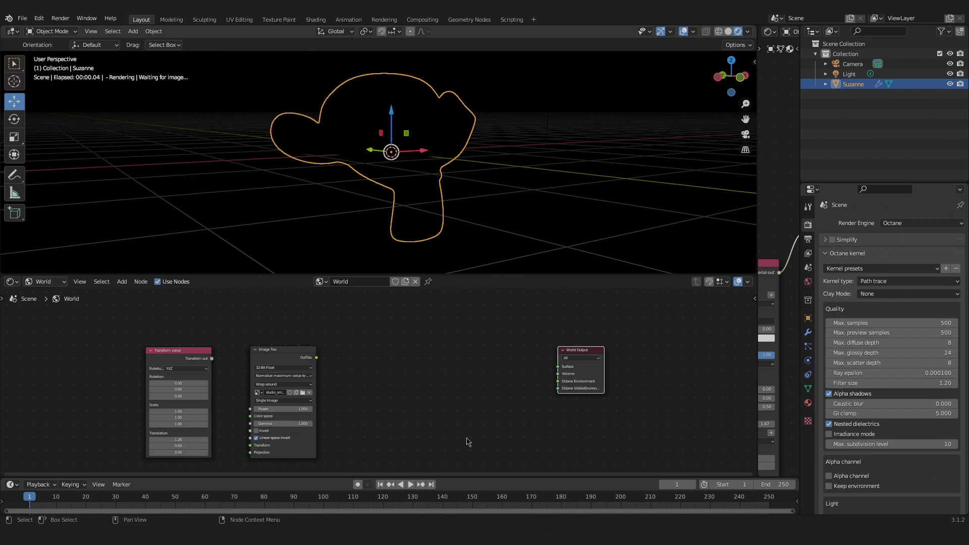
drag(269, 350, 287, 355)
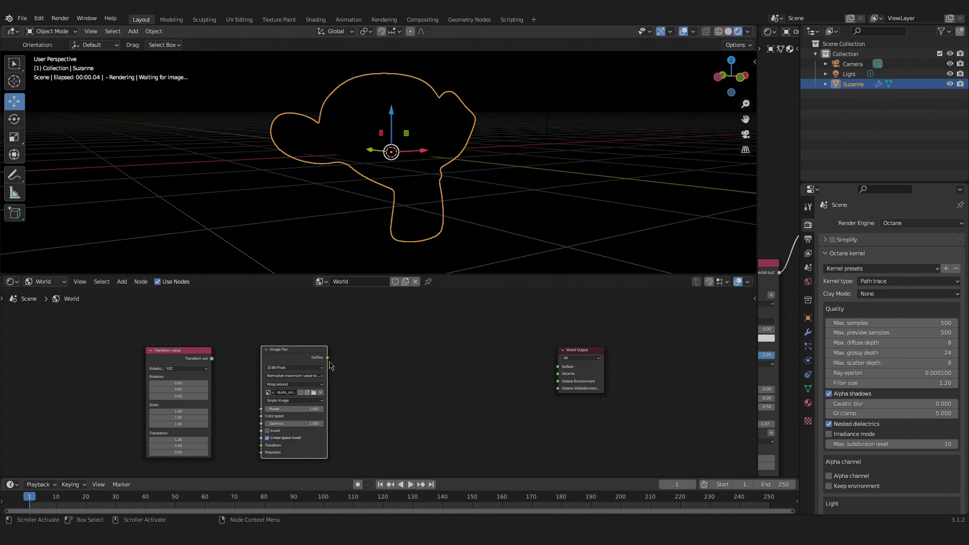
drag(265, 352, 296, 338)
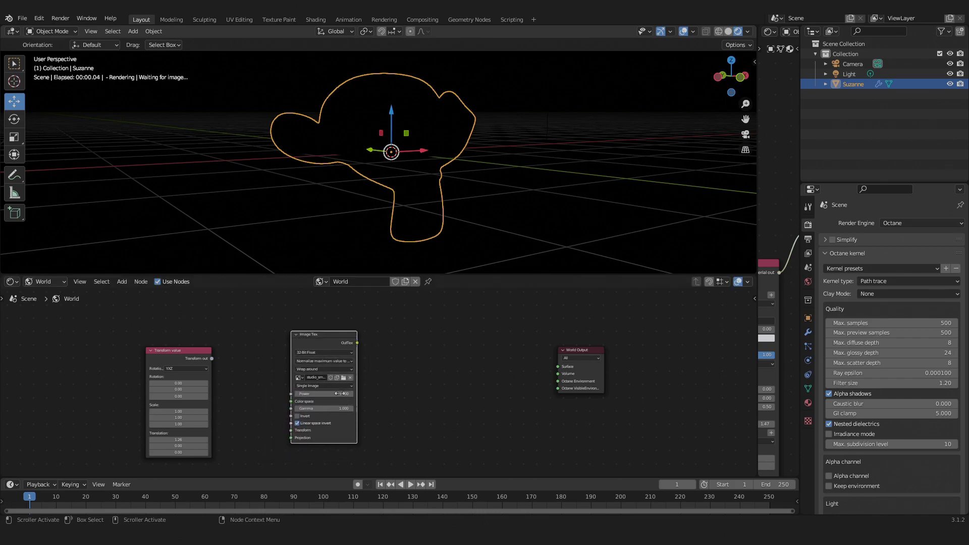
drag(152, 360, 173, 349)
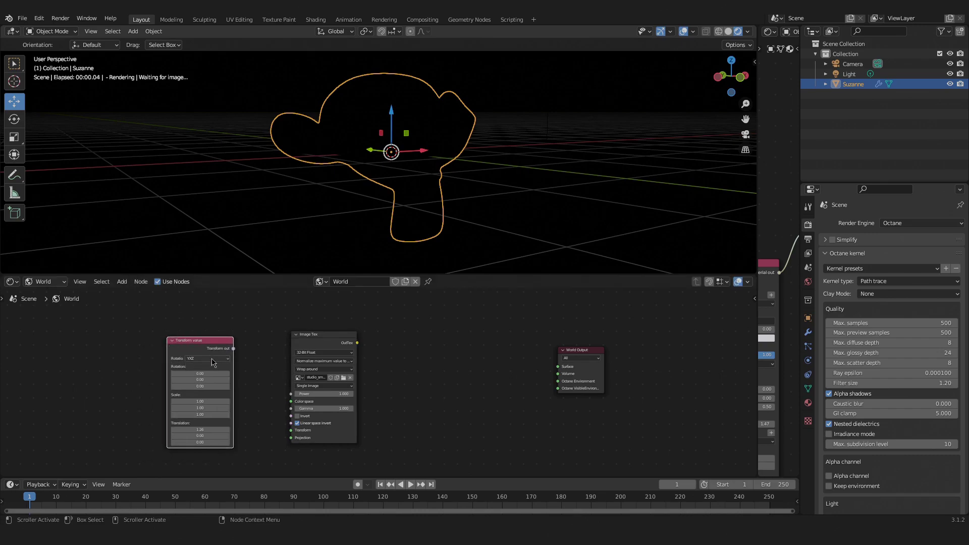
drag(212, 347, 230, 346)
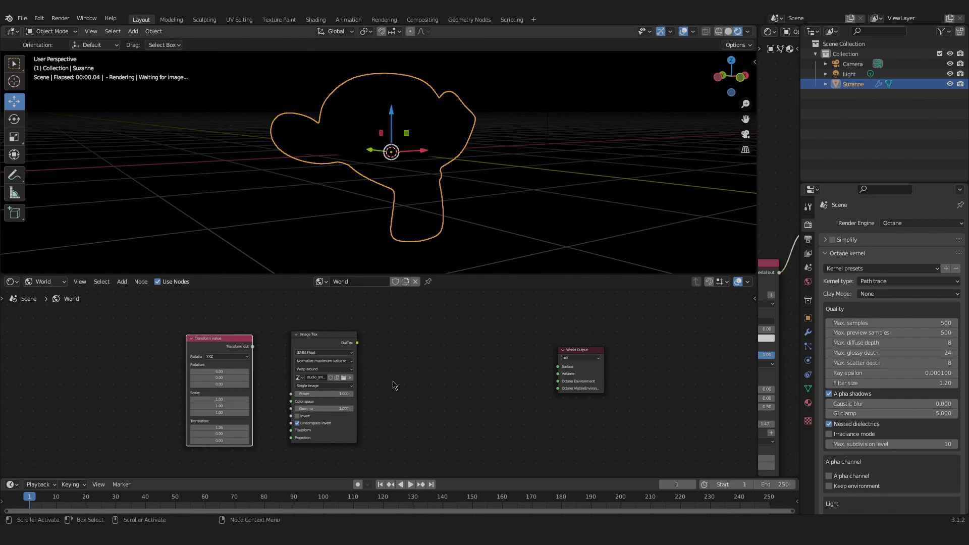
drag(565, 366, 570, 366)
Add a Texture environment node via search 'en' and link it to World Output's Octane Environment.
key(shift+a)
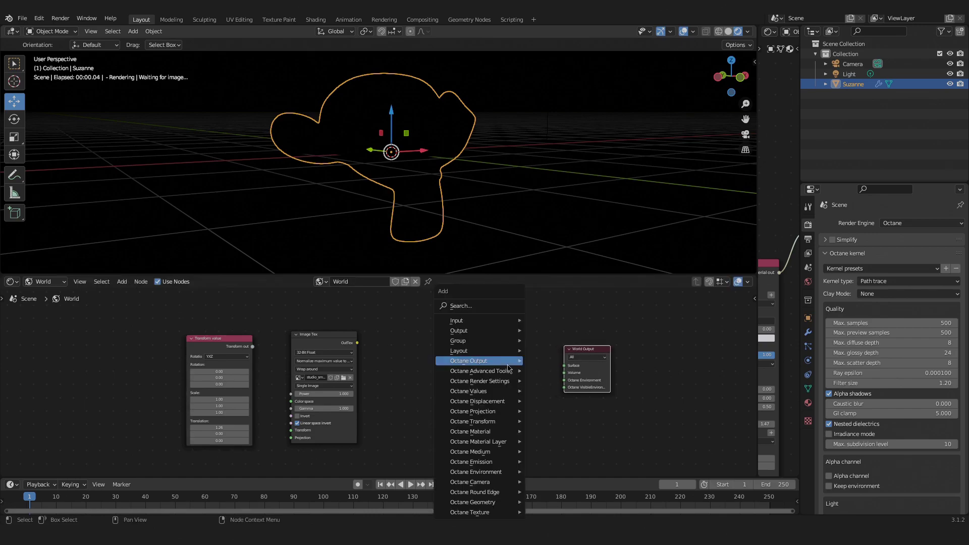
click(491, 306)
text(en)
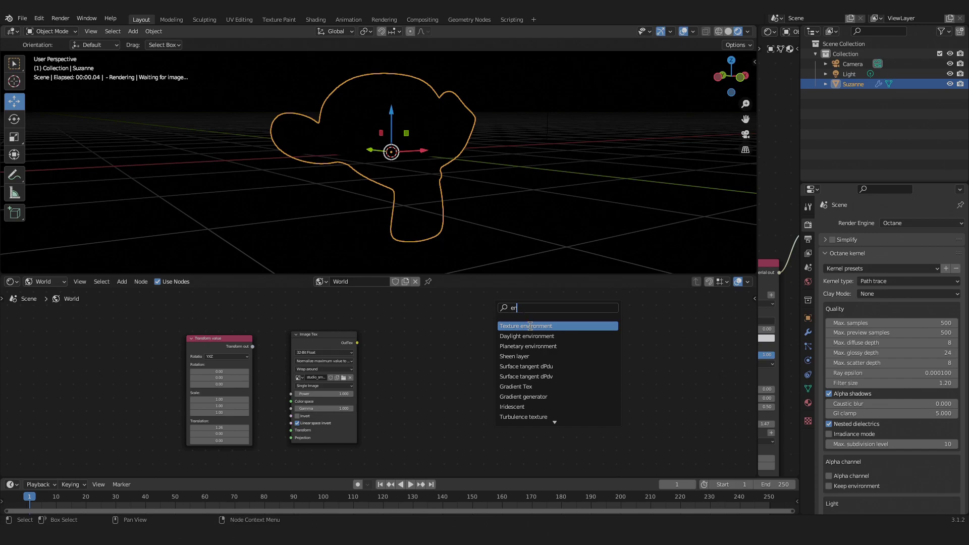
key(Return)
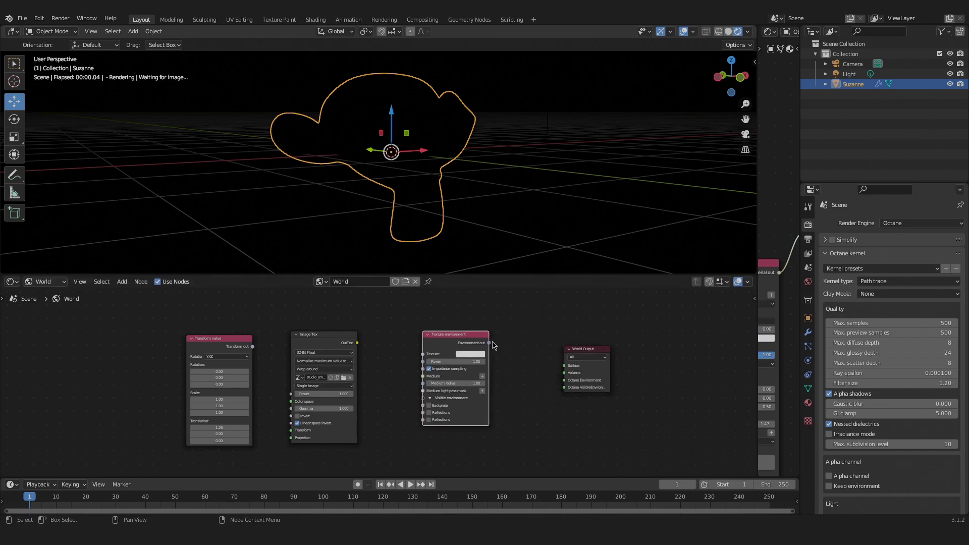
drag(489, 342, 564, 380)
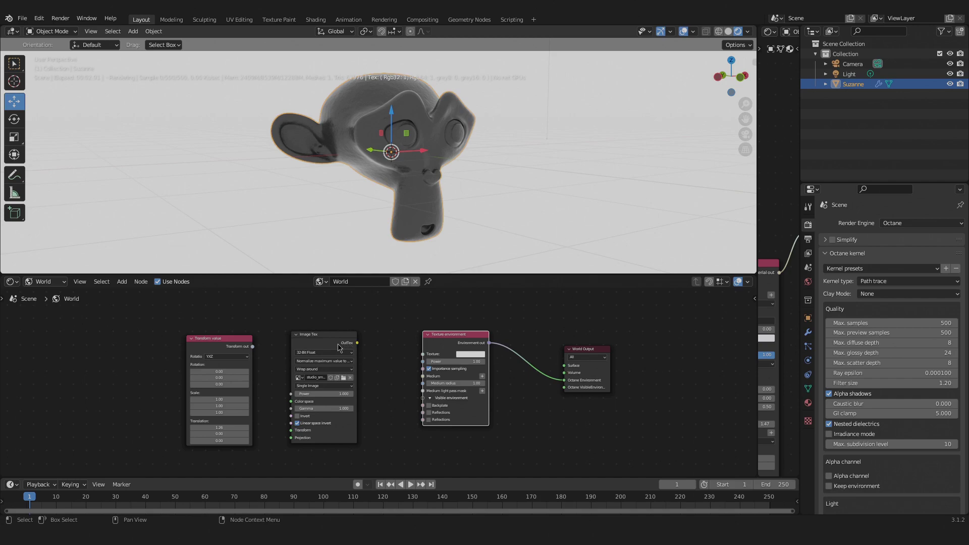
Feed the Image Tex output into the Texture environment's Texture input and set Gamma to 1.000.
drag(339, 346, 352, 348)
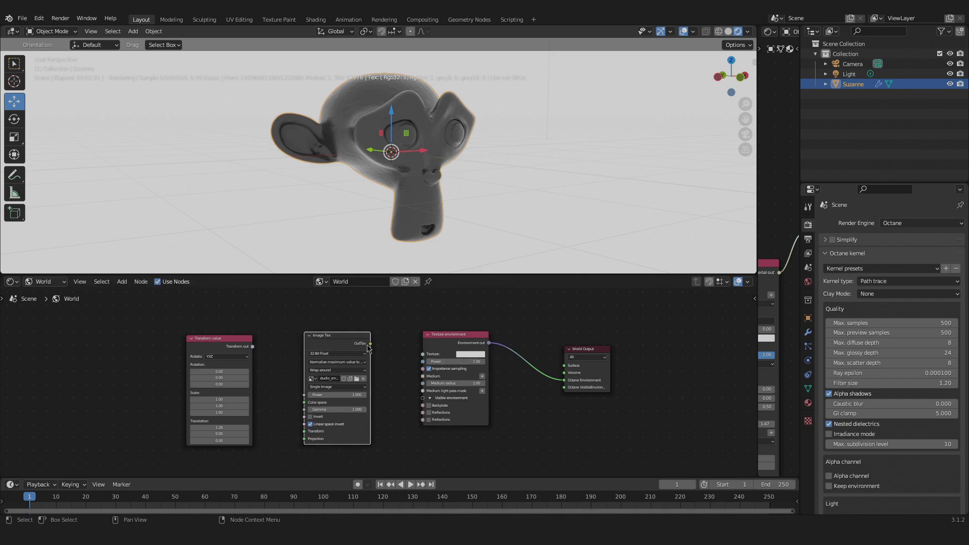
drag(371, 344, 423, 355)
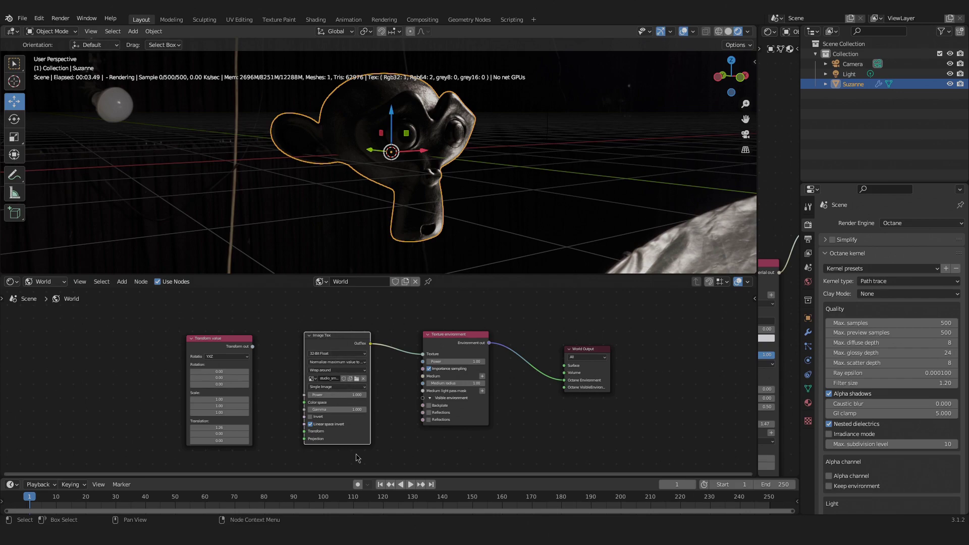
click(342, 409)
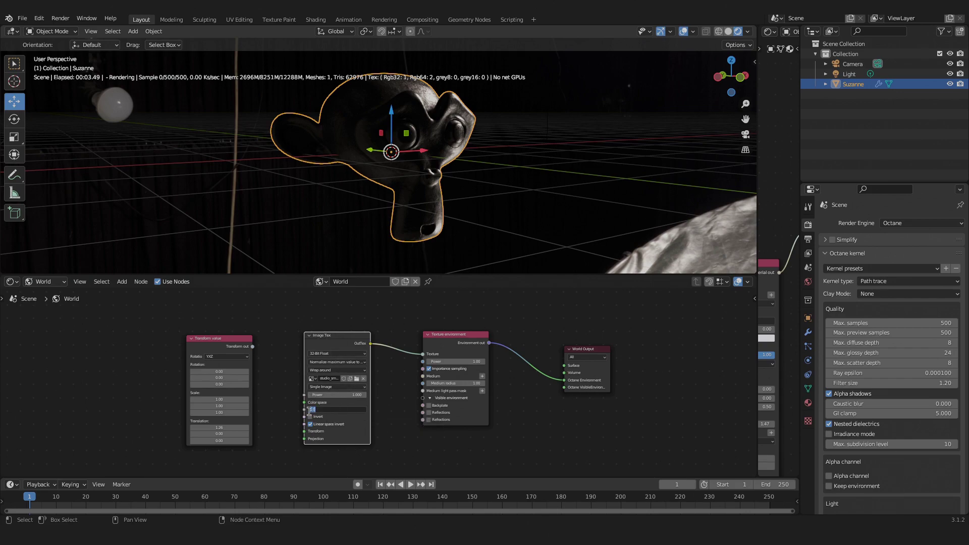
key(Return)
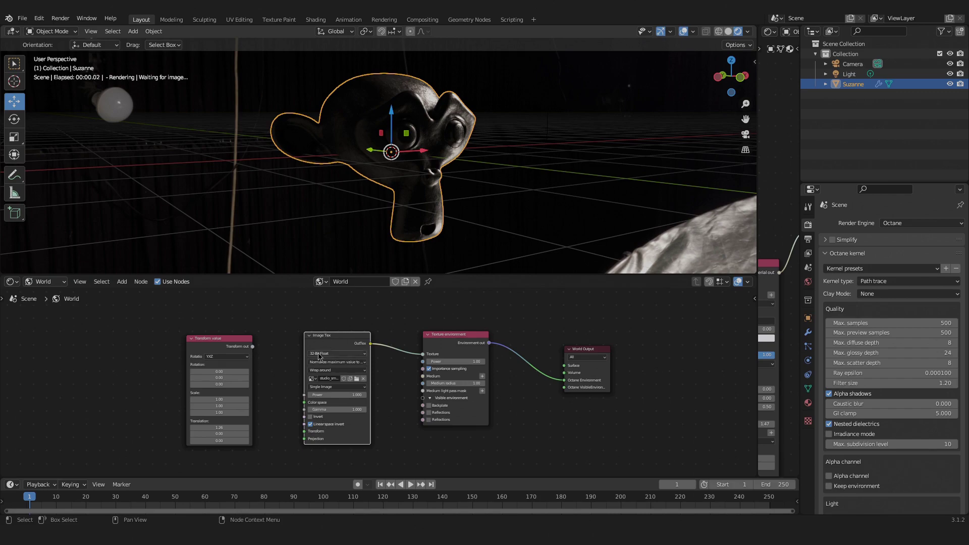
Connect the Transform value node to Image Tex's Transform input and move it lower left.
drag(252, 347, 308, 432)
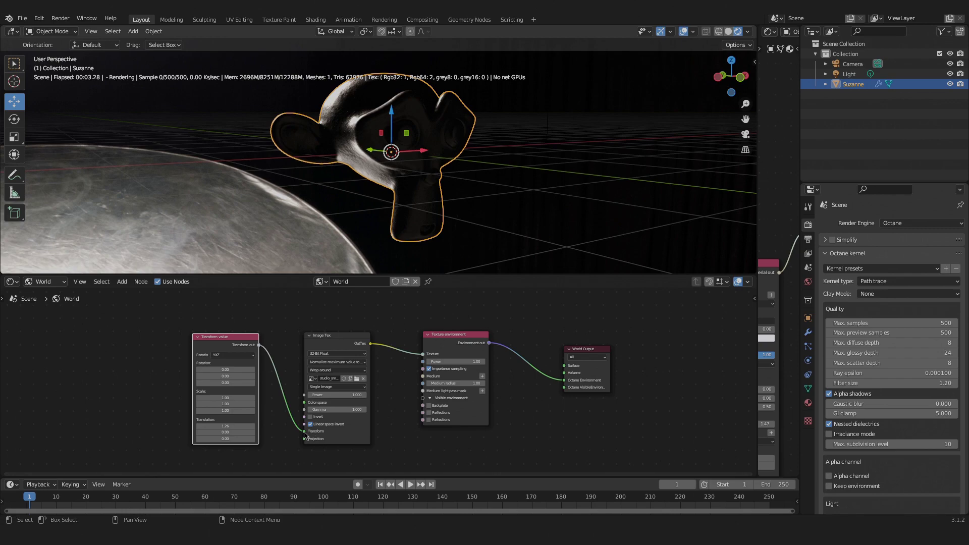
drag(226, 337, 189, 354)
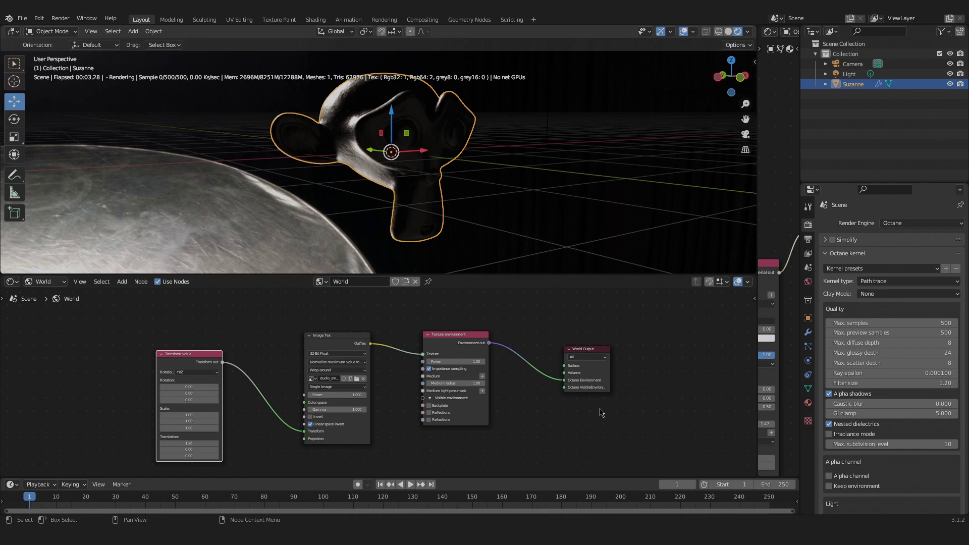
Bring the world nodes closer into view and select the World Output node.
scroll(601, 413, up, 2)
middle_drag(600, 412, 519, 366)
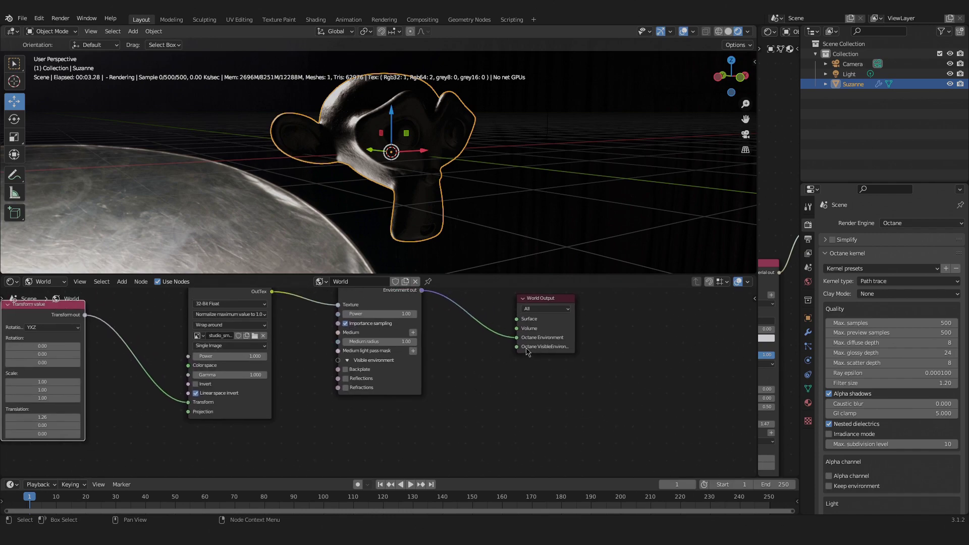
click(528, 351)
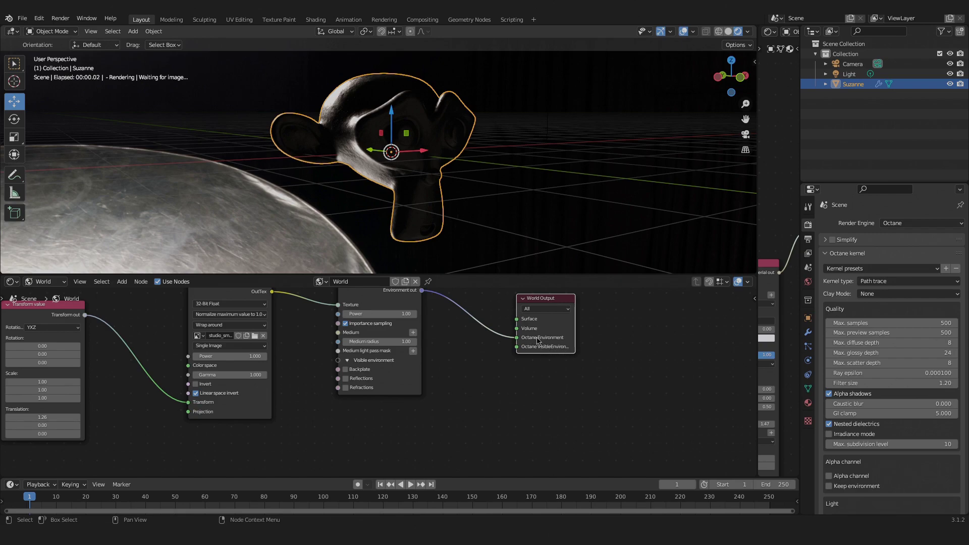
drag(517, 341, 518, 343)
Add a second Texture environment node via search 'er', wire it to Octane VisibleEnvironment, and place it below.
key(shift+a)
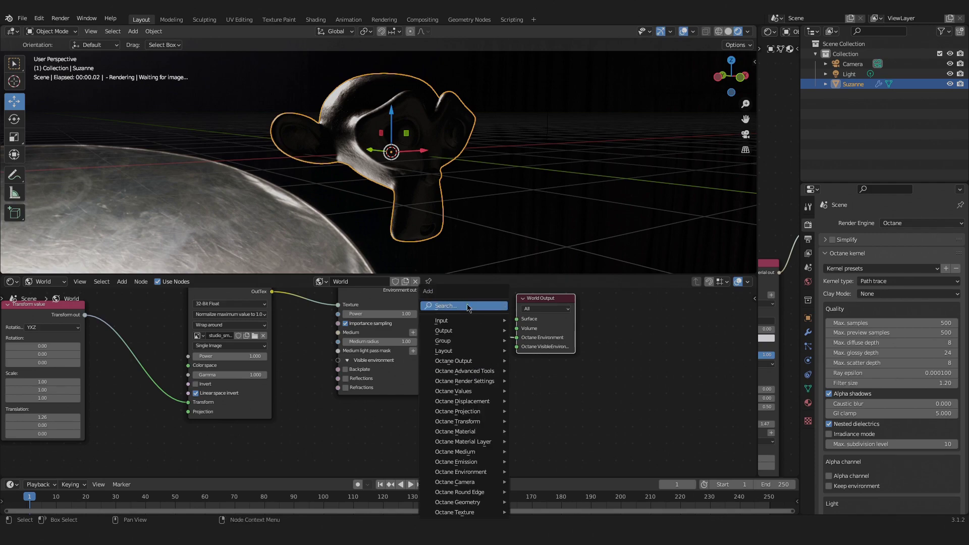
click(467, 306)
text(er)
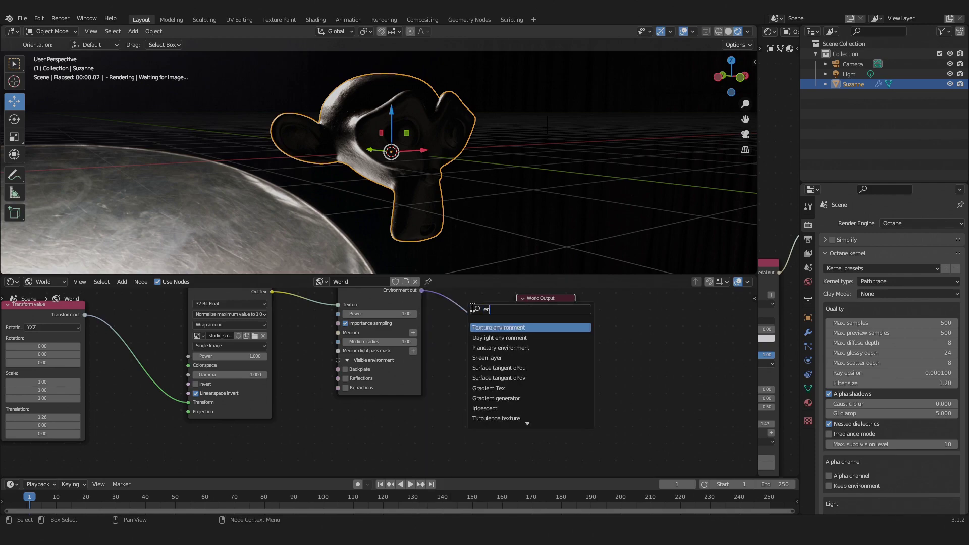
click(496, 327)
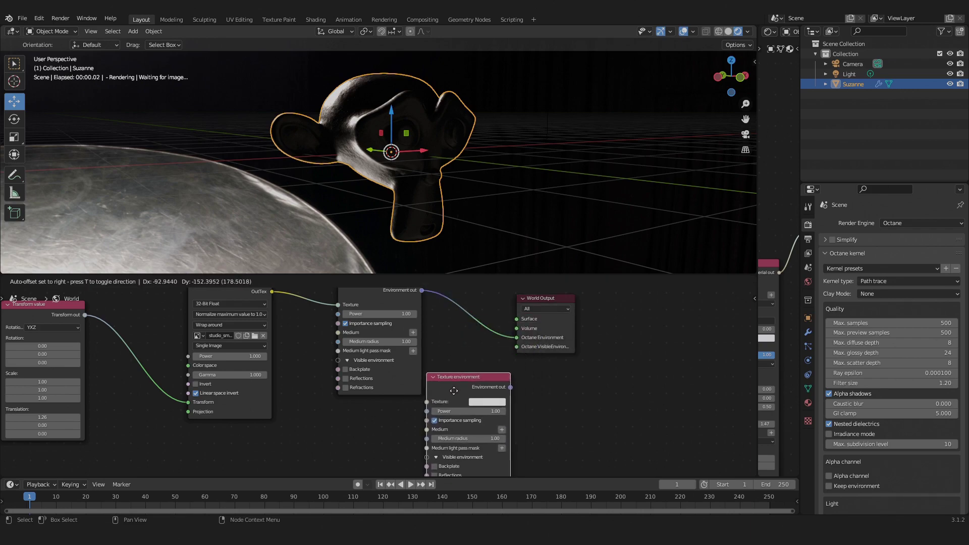
drag(504, 397, 516, 346)
scroll(565, 382, down, 1)
middle_drag(565, 383, 567, 320)
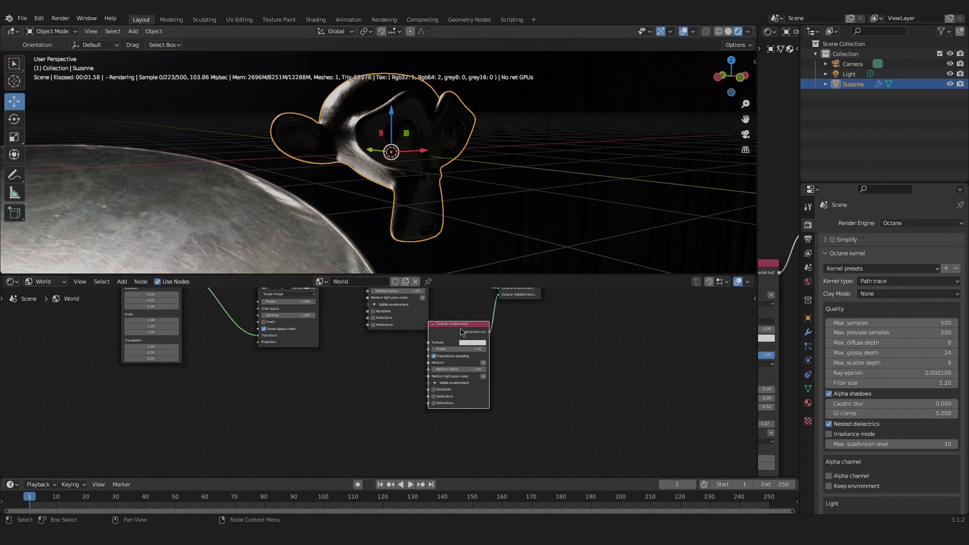
drag(458, 328, 394, 352)
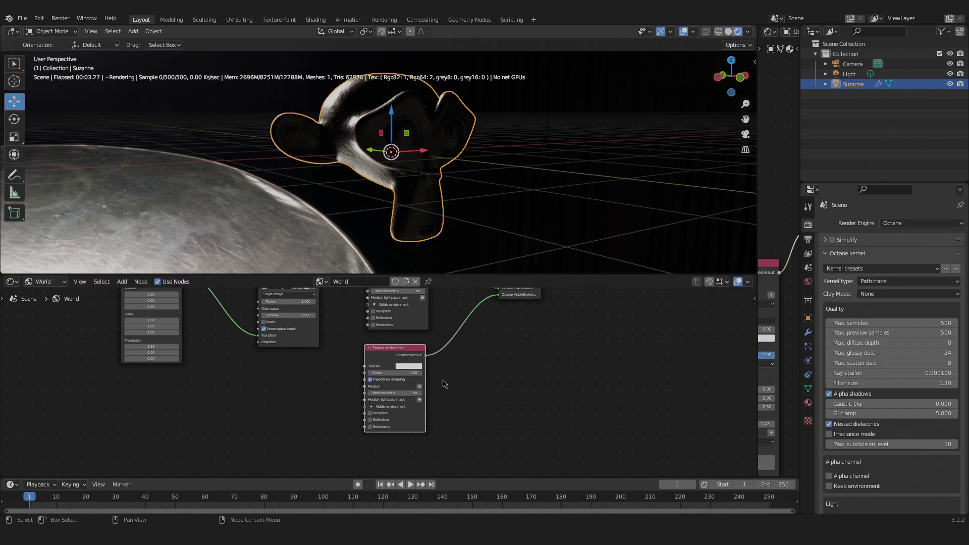
middle_drag(464, 380, 486, 372)
scroll(484, 379, up, 2)
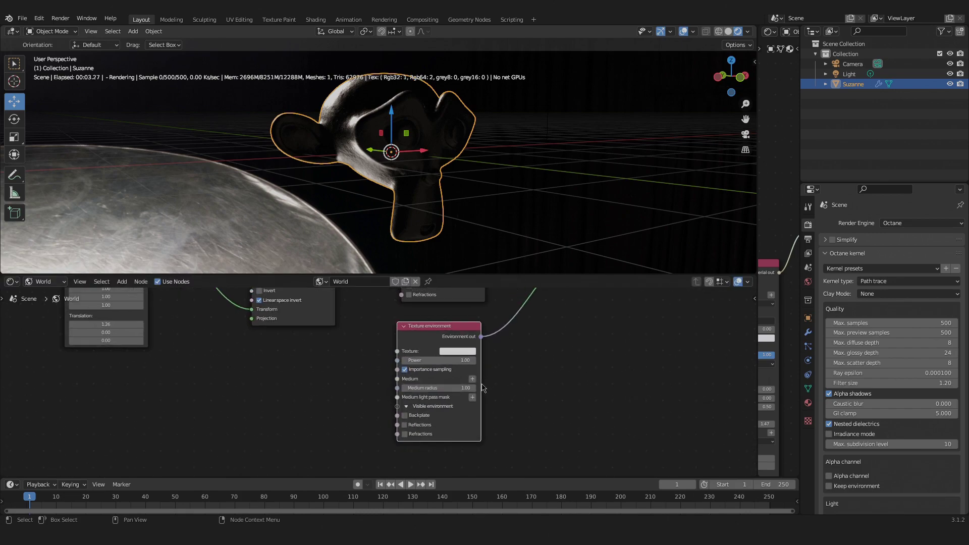
Enable Backplate on the second Texture environment node and set its texture colour to black.
click(405, 417)
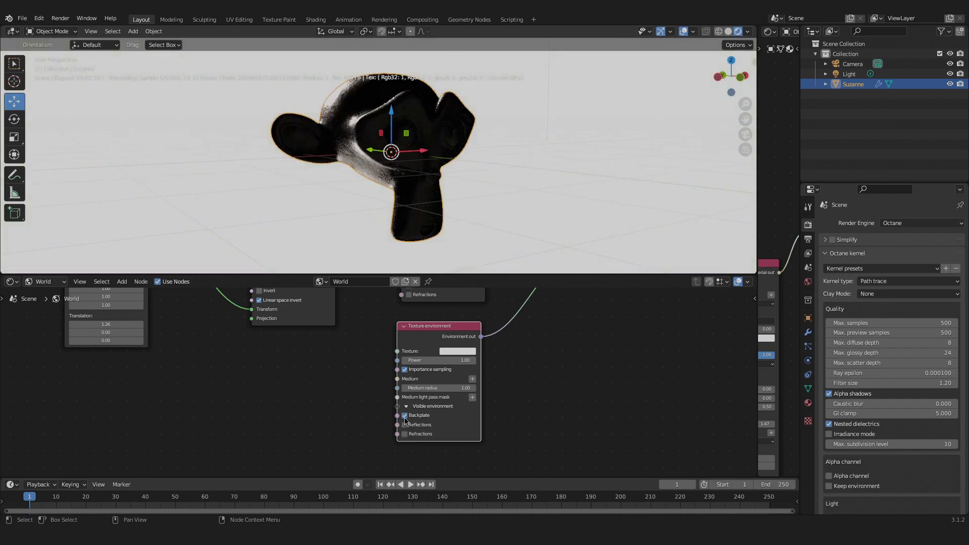
scroll(543, 407, down, 1)
middle_drag(542, 353, 528, 371)
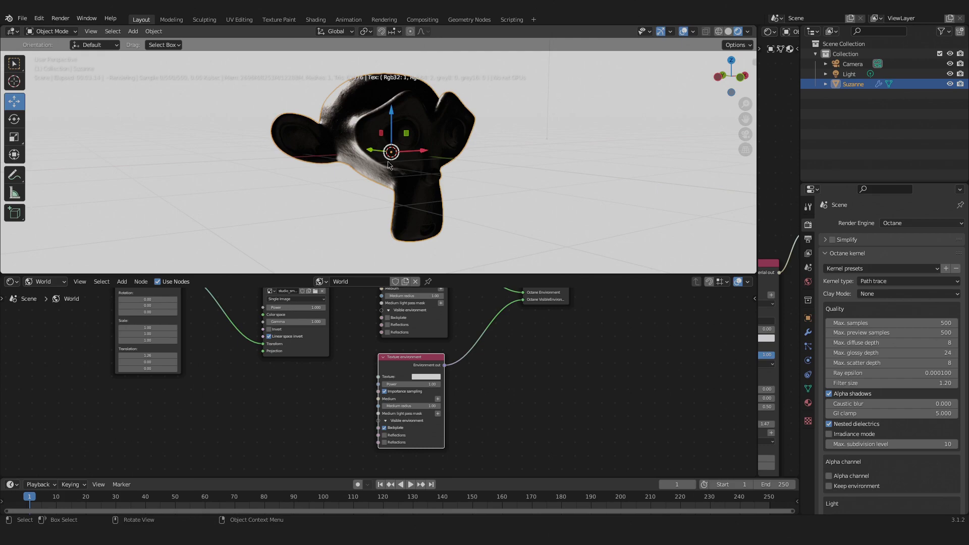
middle_drag(395, 138, 521, 145)
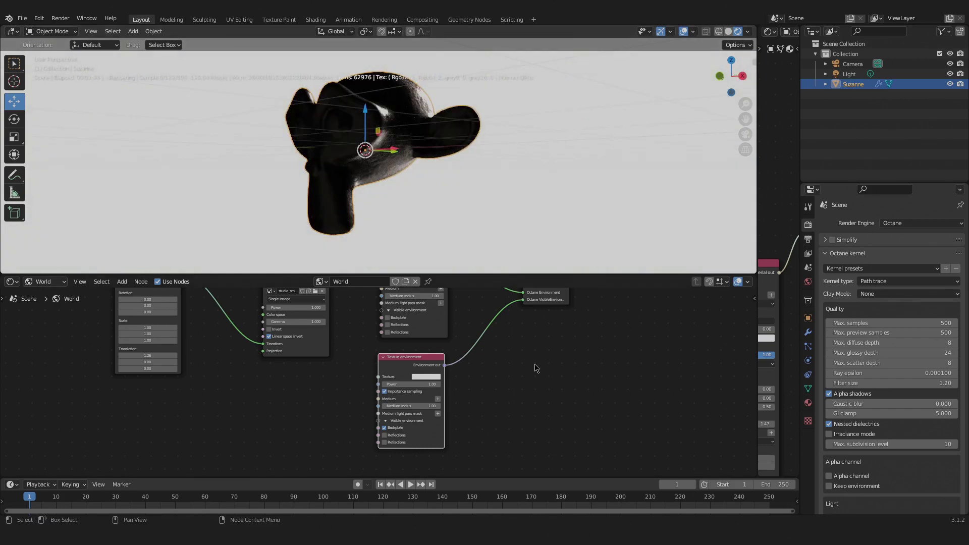
click(426, 377)
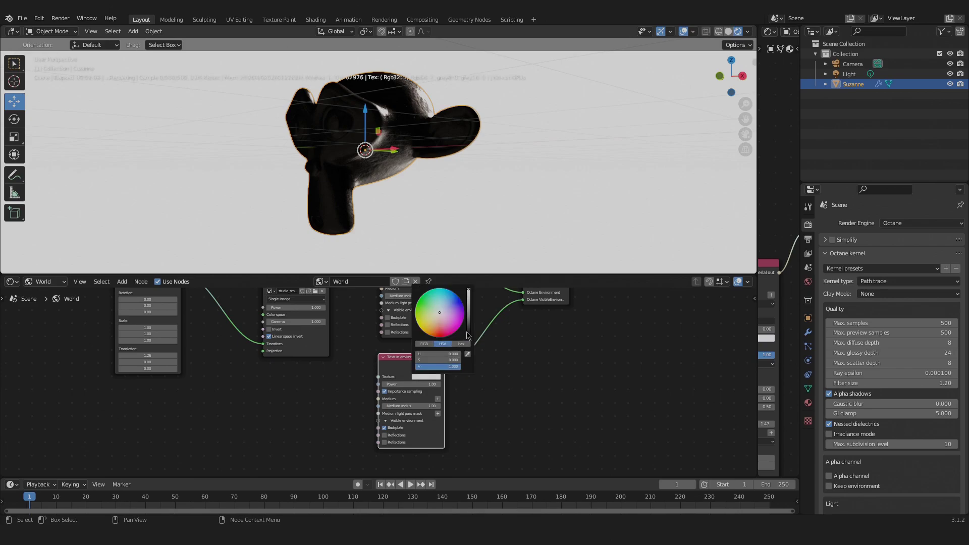
click(468, 337)
middle_drag(505, 192, 588, 178)
Shift the HDRI's Translation X to re-light Suzanne and nudge the Texture environment node right.
middle_drag(263, 374, 278, 408)
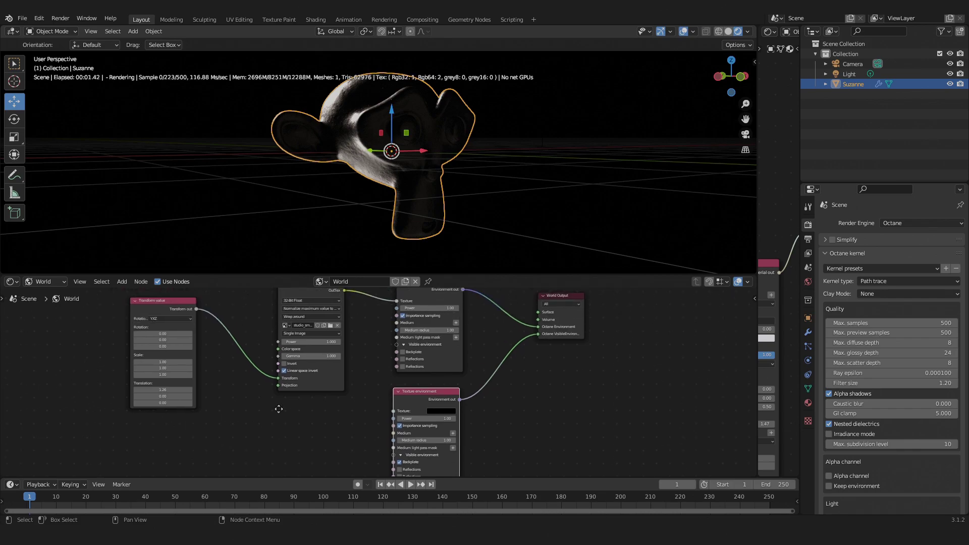
mouse_move(152, 390)
mouse_down()
mouse_move(175, 389)
mouse_move(166, 389)
mouse_up()
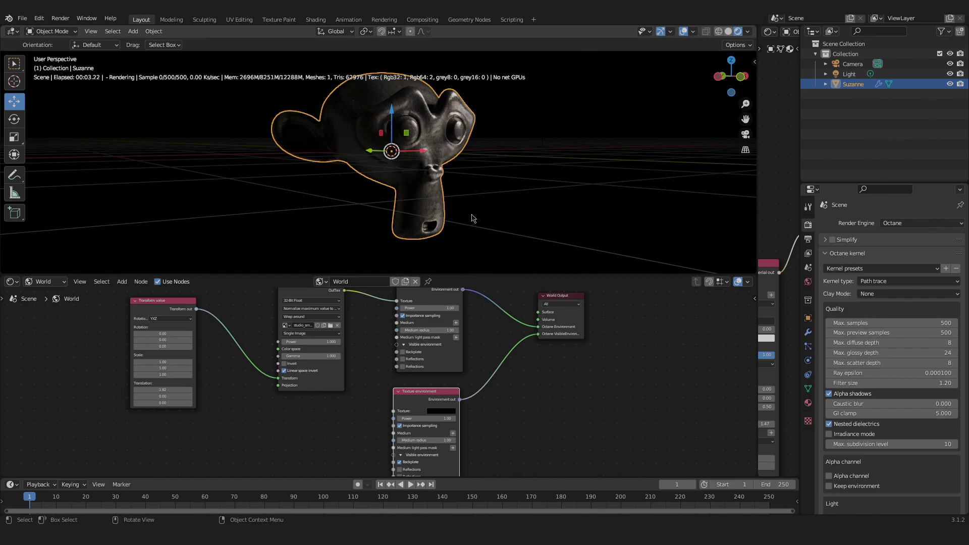
middle_drag(492, 425, 501, 387)
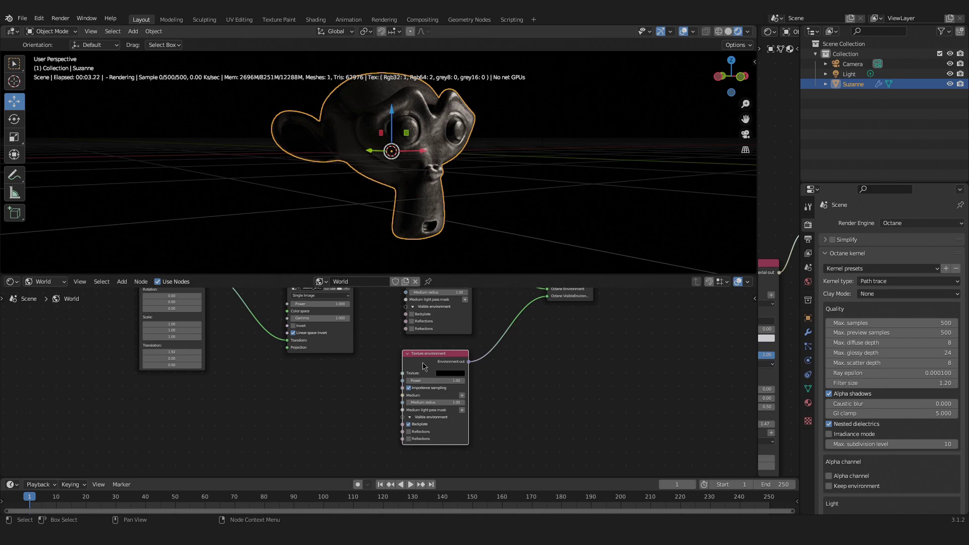
drag(423, 366, 442, 373)
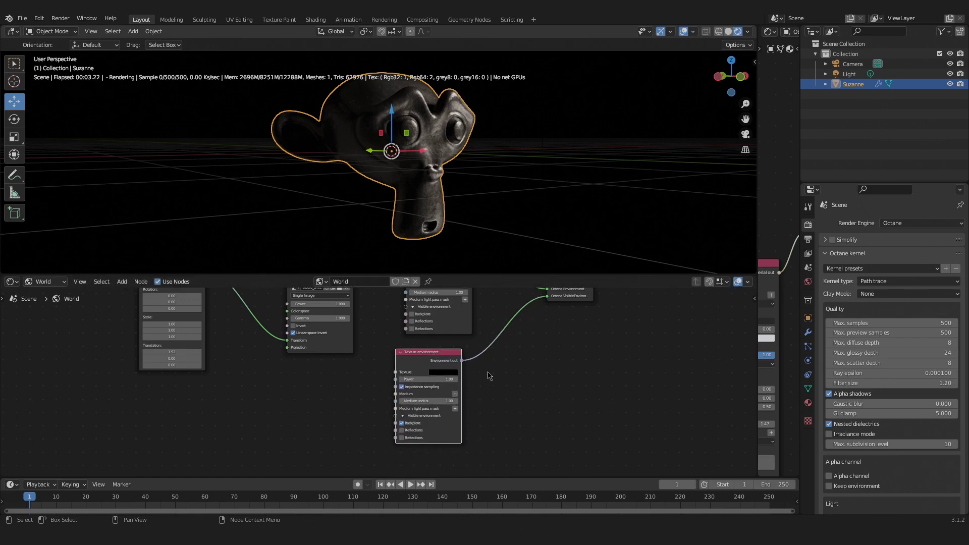
middle_drag(538, 182, 504, 178)
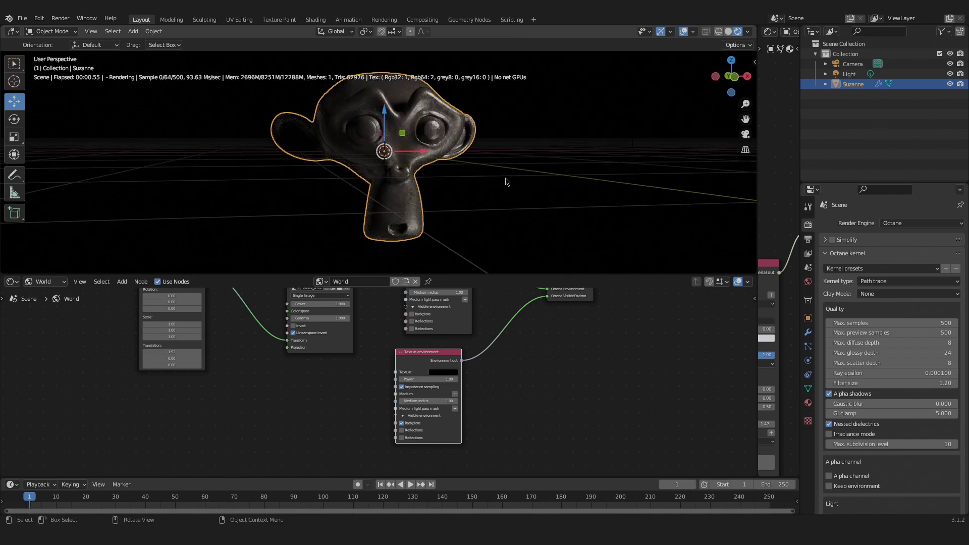
Move the World Output node up-right and the Transform value node beside Image Tex.
middle_drag(594, 343, 526, 400)
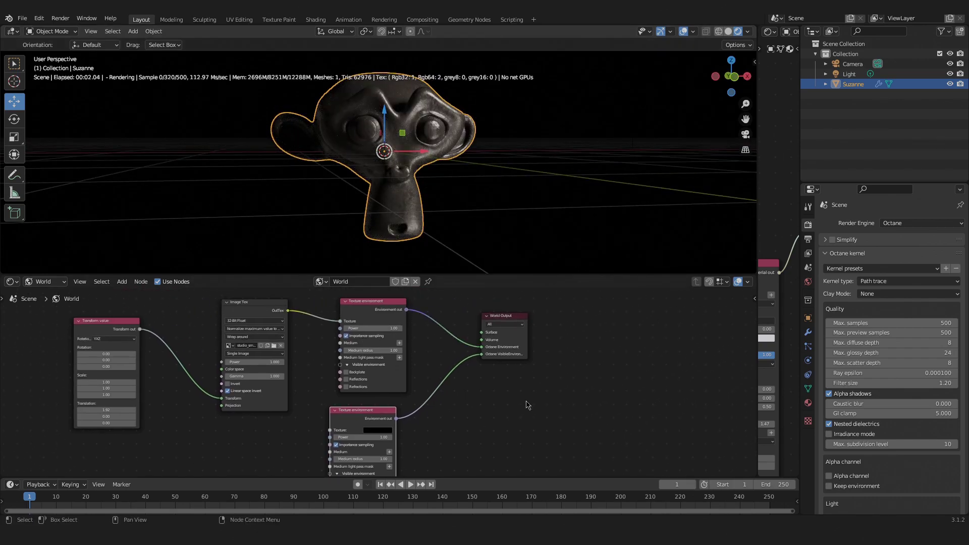
drag(513, 349, 549, 336)
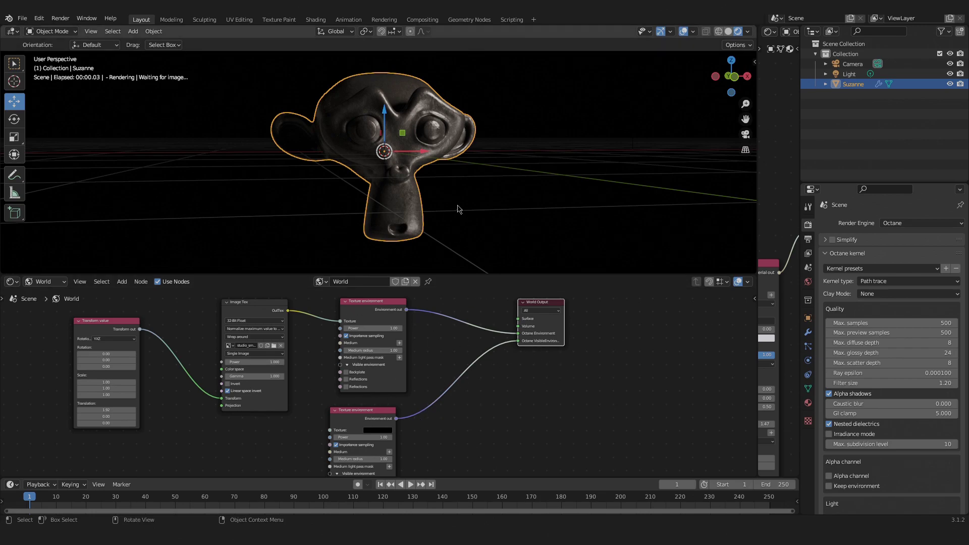
middle_drag(459, 210, 399, 211)
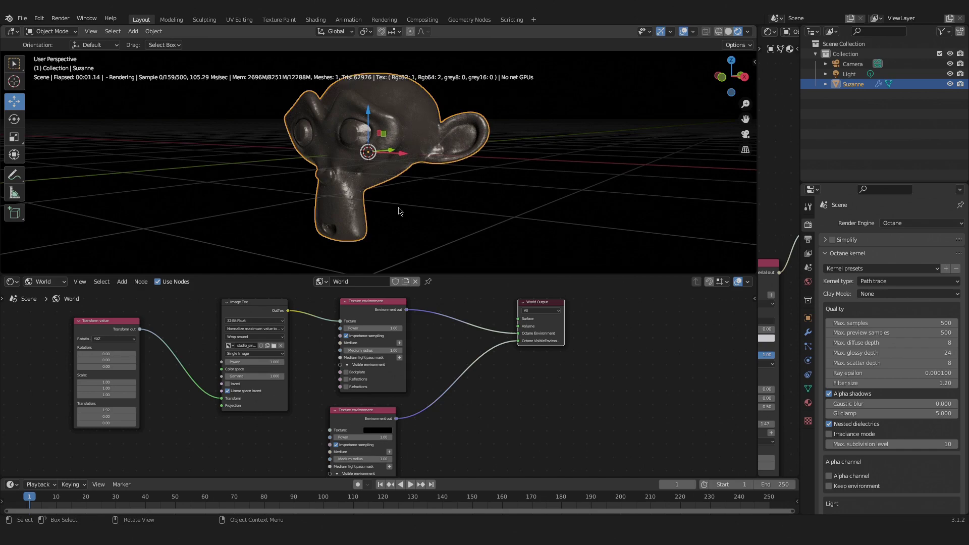
click(482, 400)
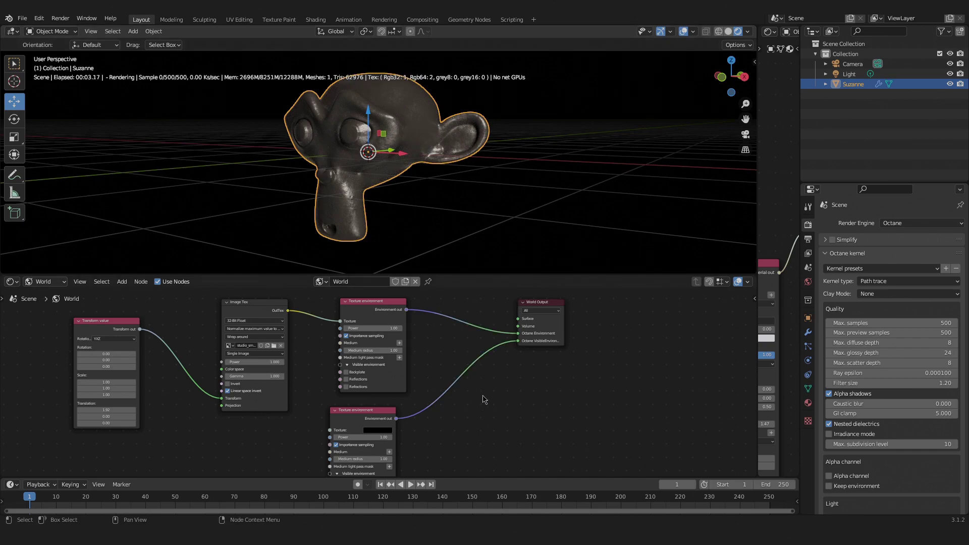
scroll(482, 400, down, 2)
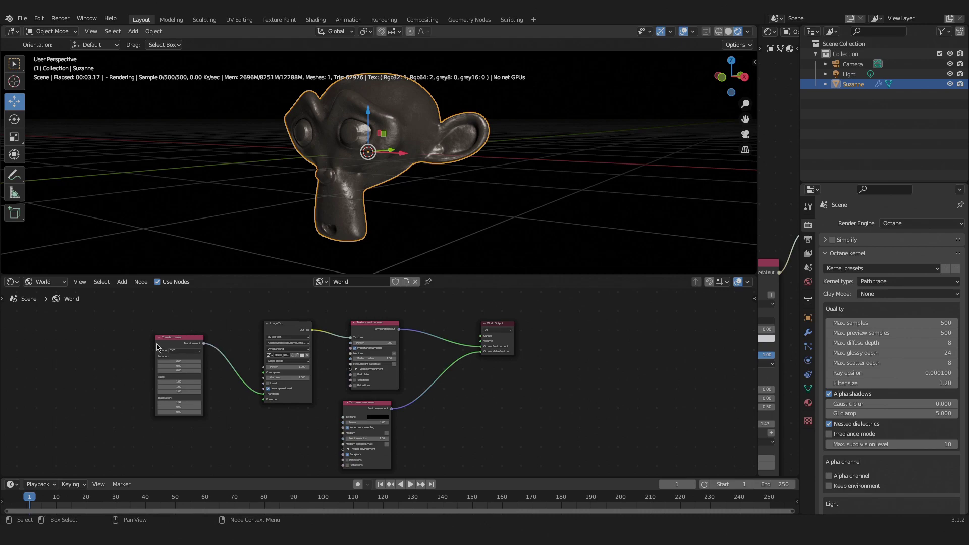
drag(165, 338, 208, 327)
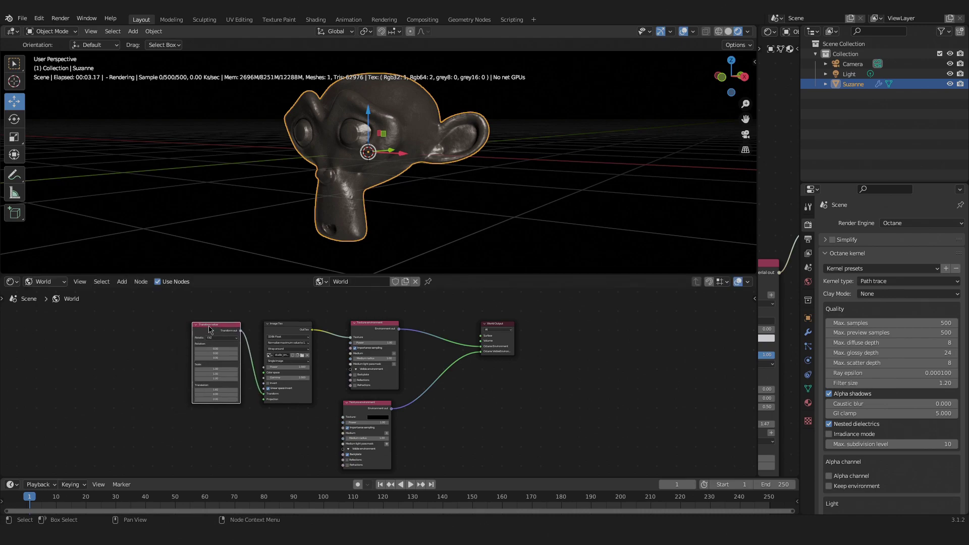